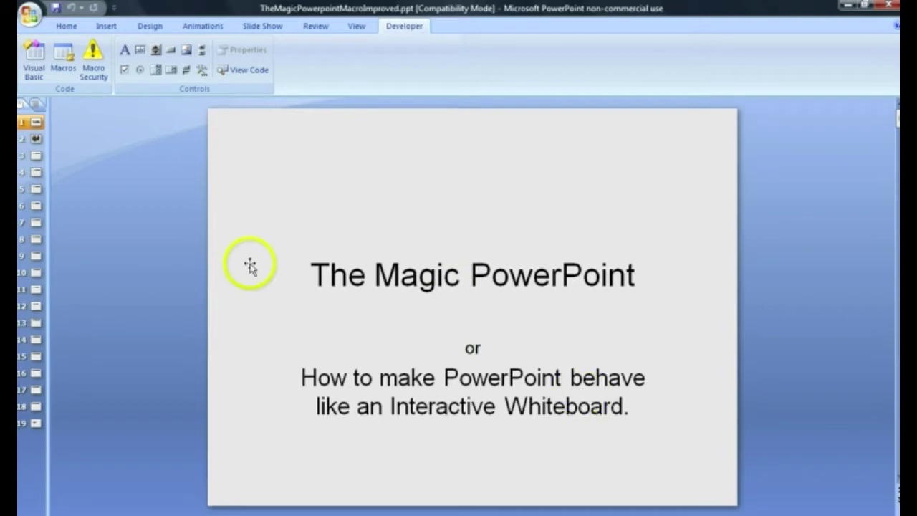
# Step: Look through the Magic PowerPoint template's slides up to the instructions for PowerPoint 2002/3
pyautogui.click(24, 143)
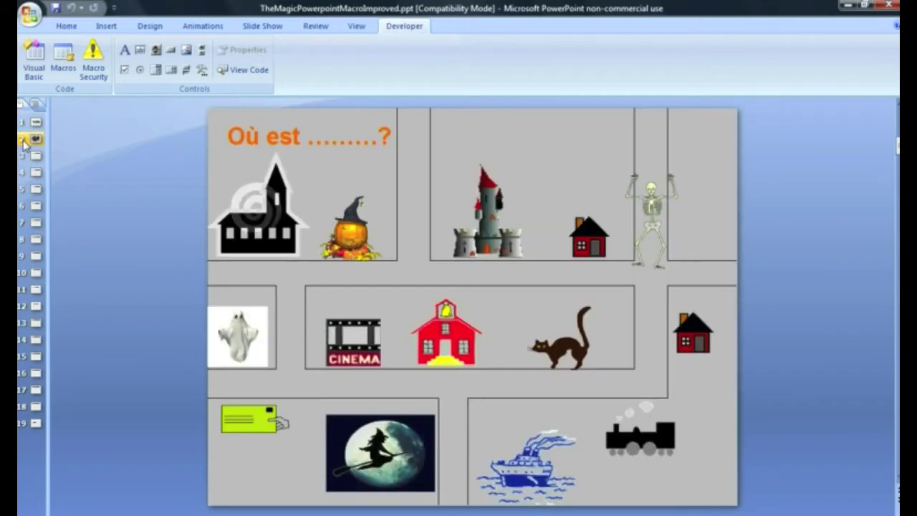
pyautogui.click(26, 154)
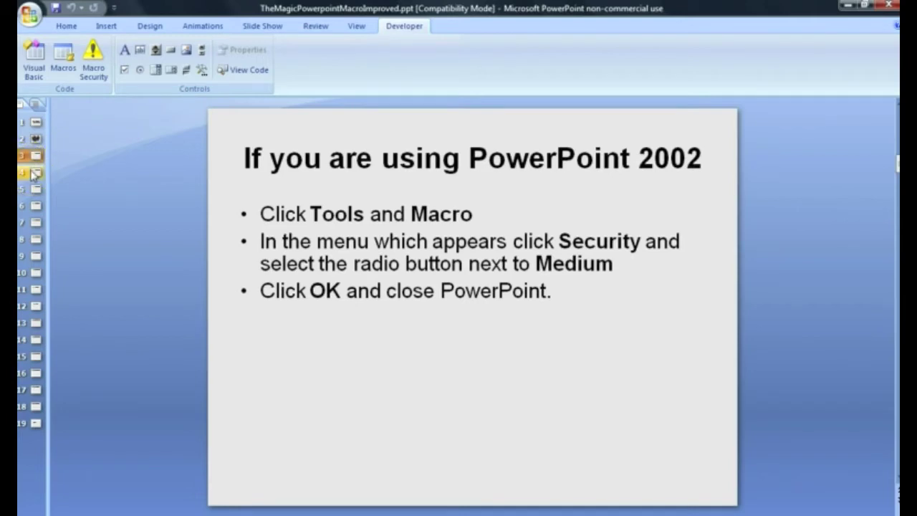
pyautogui.click(32, 174)
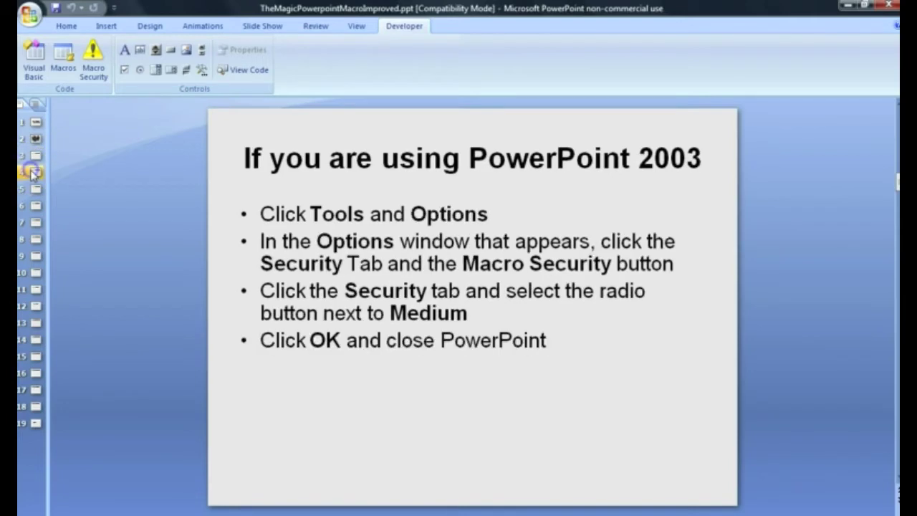
pyautogui.click(36, 206)
pyautogui.click(40, 222)
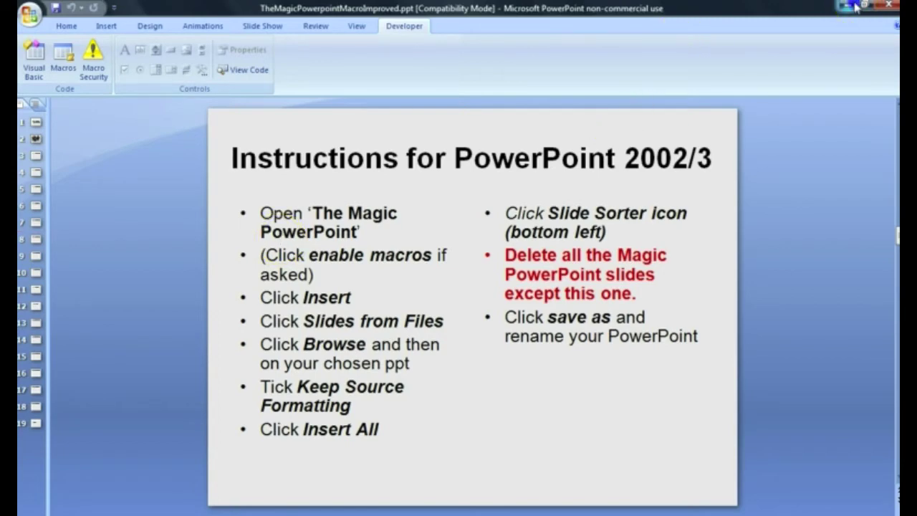
# Step: Switch to Calendar IWB Presentation.pptm and show the "Who is here today?" slide
pyautogui.click(853, 5)
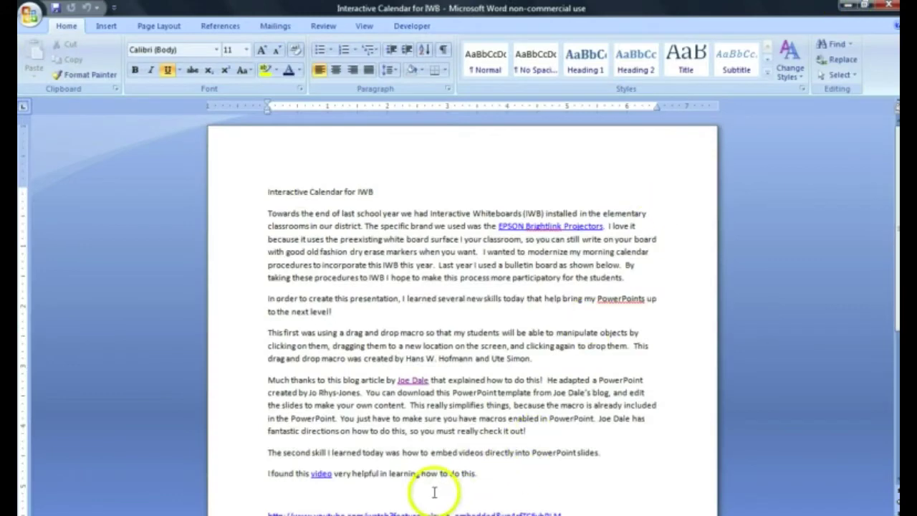
pyautogui.hotkey('alt', 'Tab')
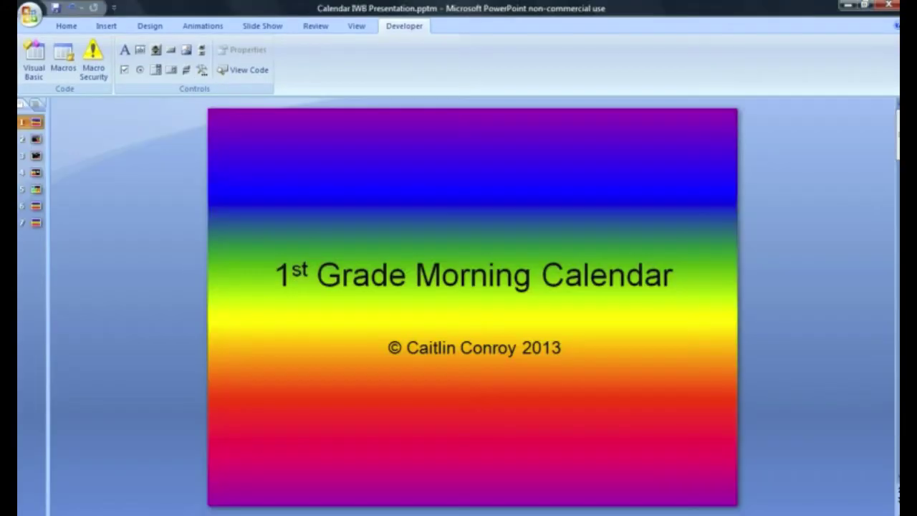
pyautogui.click(148, 223)
pyautogui.click(36, 154)
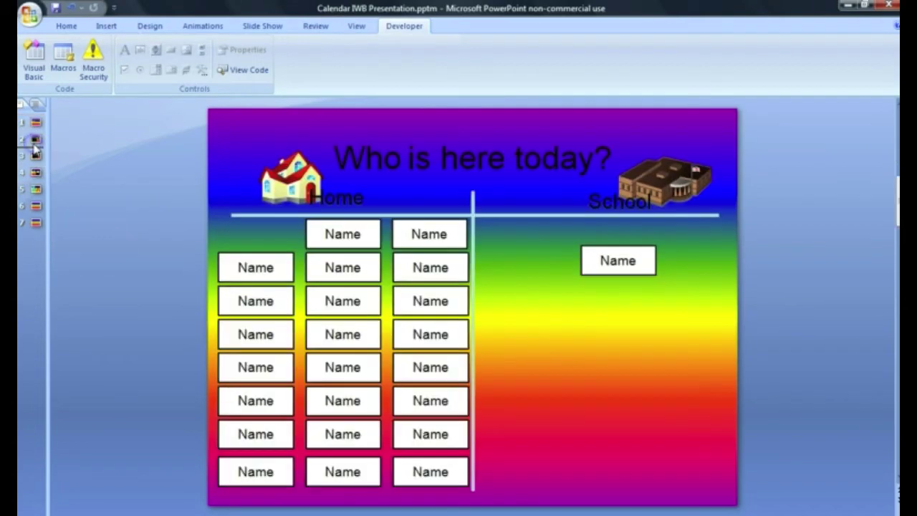
# Step: Move the Name box from the School side into the empty first spot under Home, aligned with its column
pyautogui.moveTo(588, 250); pyautogui.dragTo(240, 220)
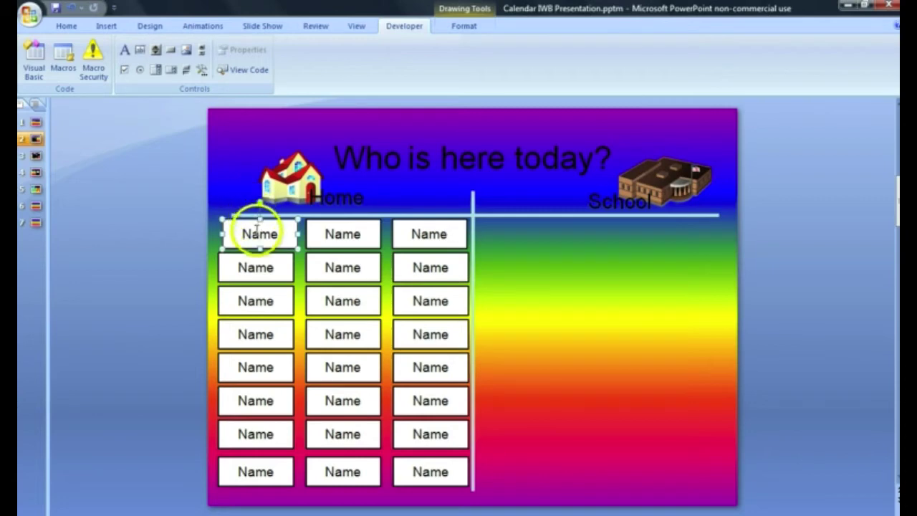
pyautogui.moveTo(278, 226)
pyautogui.mouseDown()
pyautogui.moveTo(273, 219)
pyautogui.moveTo(278, 228)
pyautogui.mouseUp()
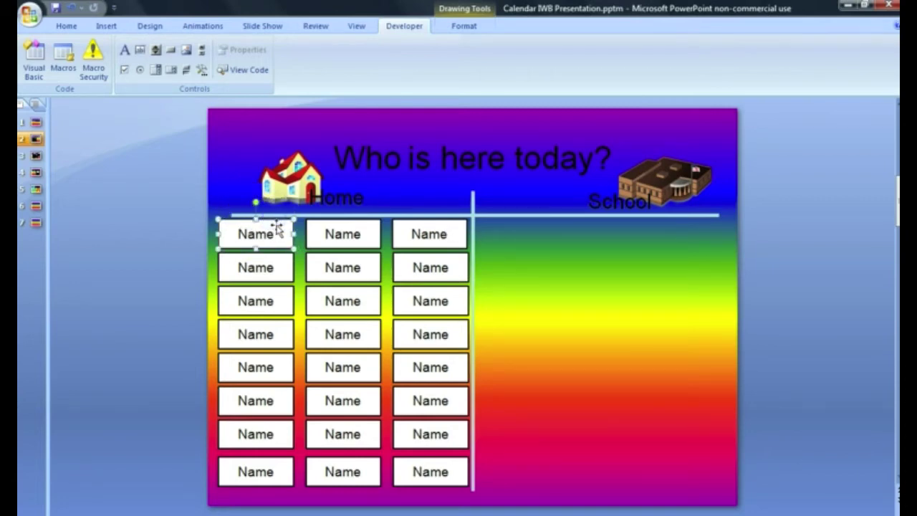
pyautogui.moveTo(278, 228); pyautogui.dragTo(279, 474)
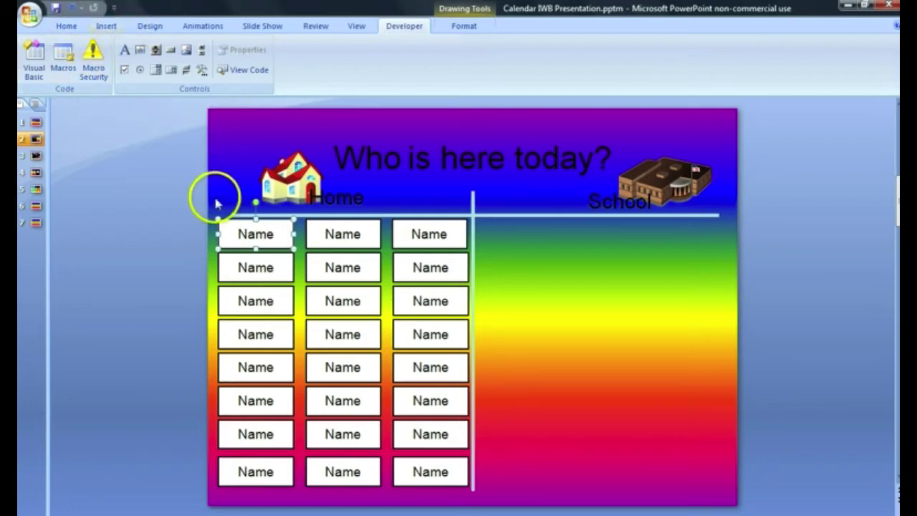
# Step: Assign the DragandDrop macro as the mouse-click action of the first Name box under Home
pyautogui.click(107, 28)
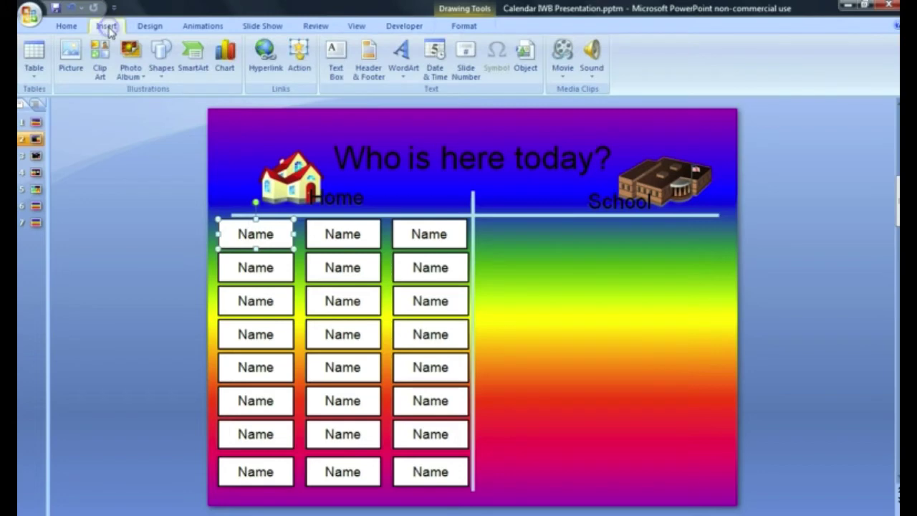
pyautogui.click(299, 70)
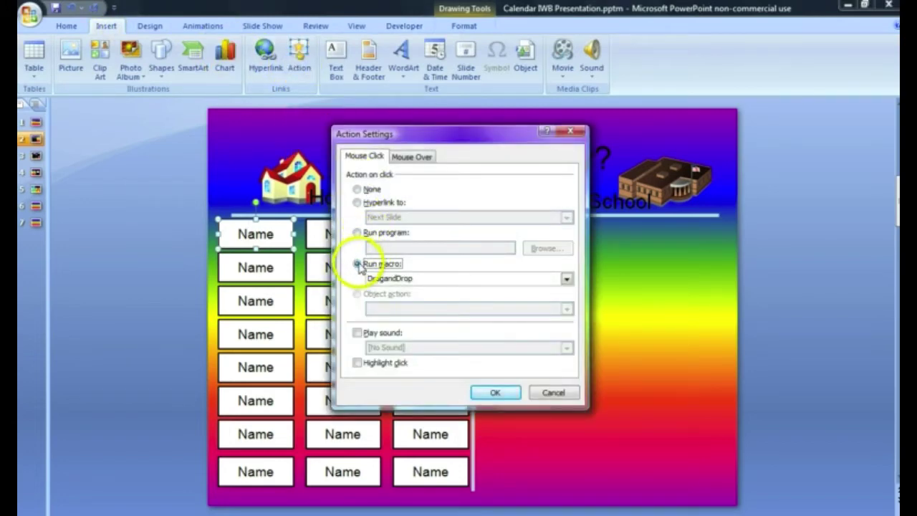
pyautogui.click(565, 279)
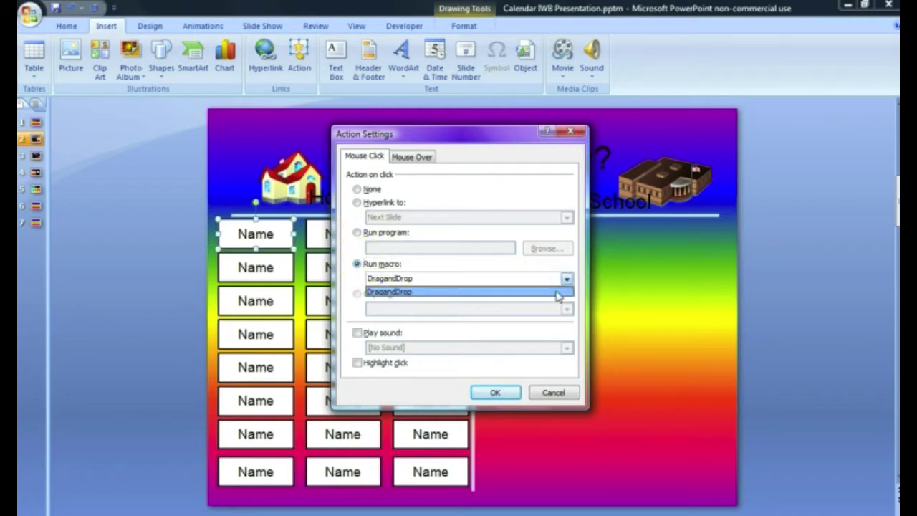
pyautogui.click(558, 294)
pyautogui.click(507, 392)
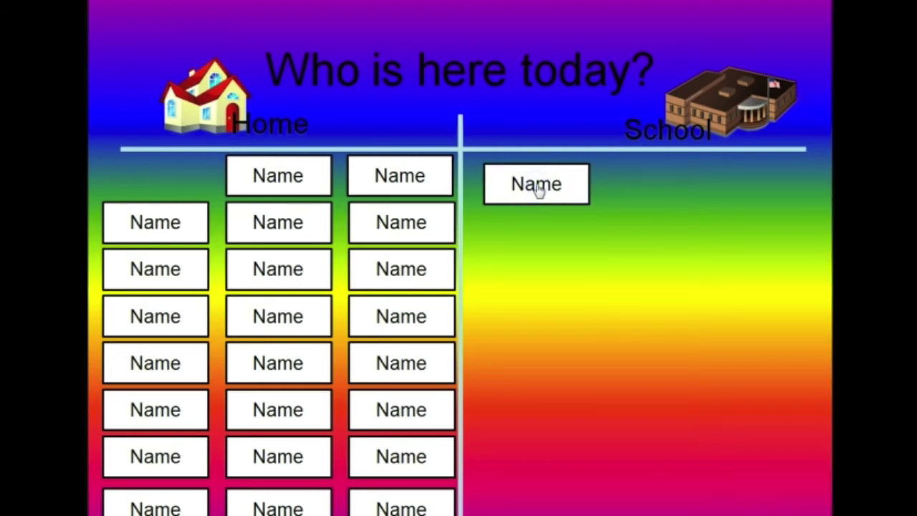
# Step: In the slide show, place the first Name card under School and the calendar slide's 1 card on the first Saturday
pyautogui.click(539, 224)
pyautogui.press('Right')
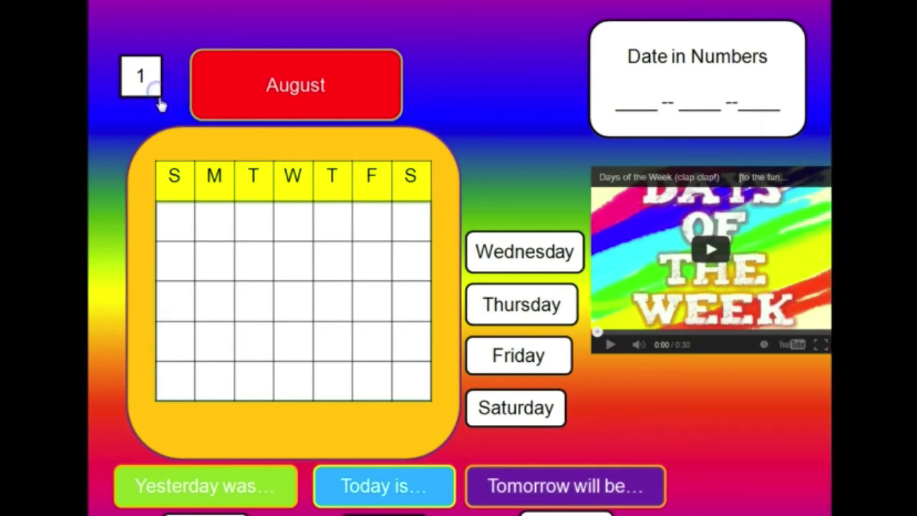
pyautogui.moveTo(155, 94); pyautogui.dragTo(409, 227)
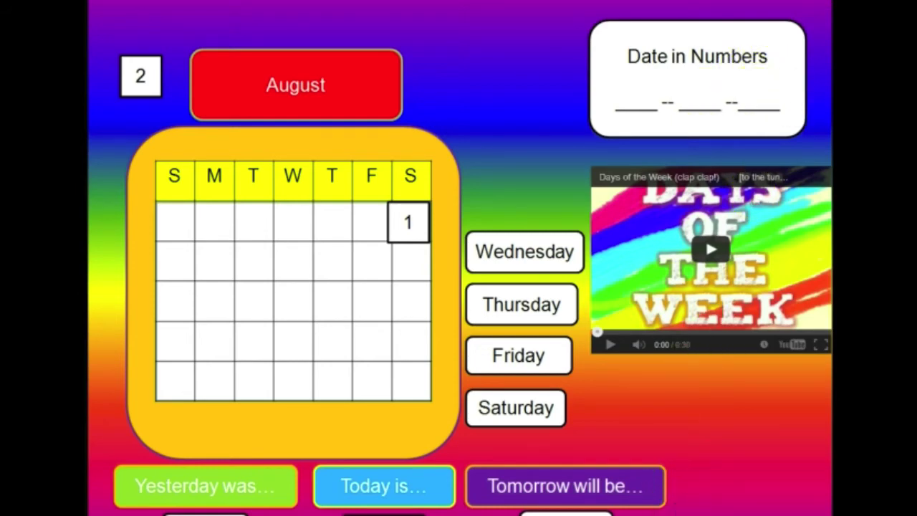
# Step: Move the Sunday card above Wednesday and back beneath "Yesterday was…", adjusting the Monday card beneath "Today is…"
pyautogui.scroll(-1, 458, 287)
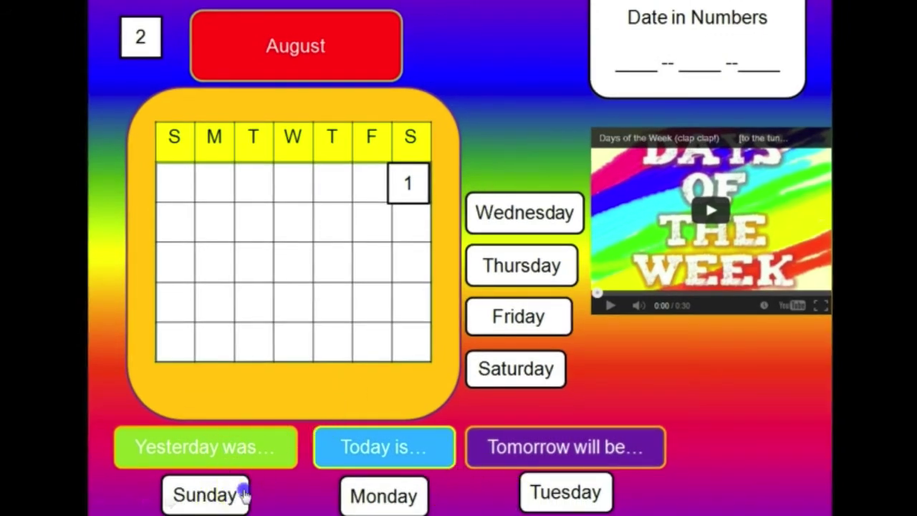
pyautogui.moveTo(244, 493); pyautogui.dragTo(513, 99)
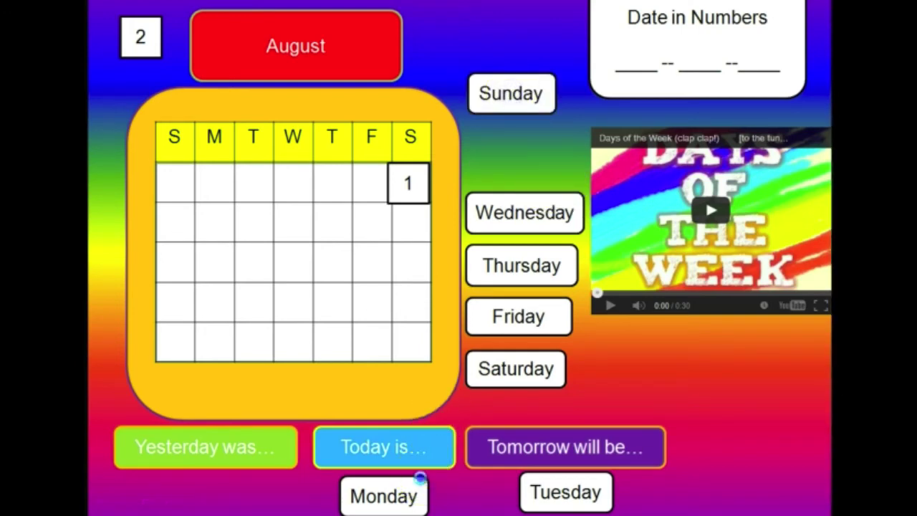
pyautogui.moveTo(420, 477); pyautogui.dragTo(391, 500)
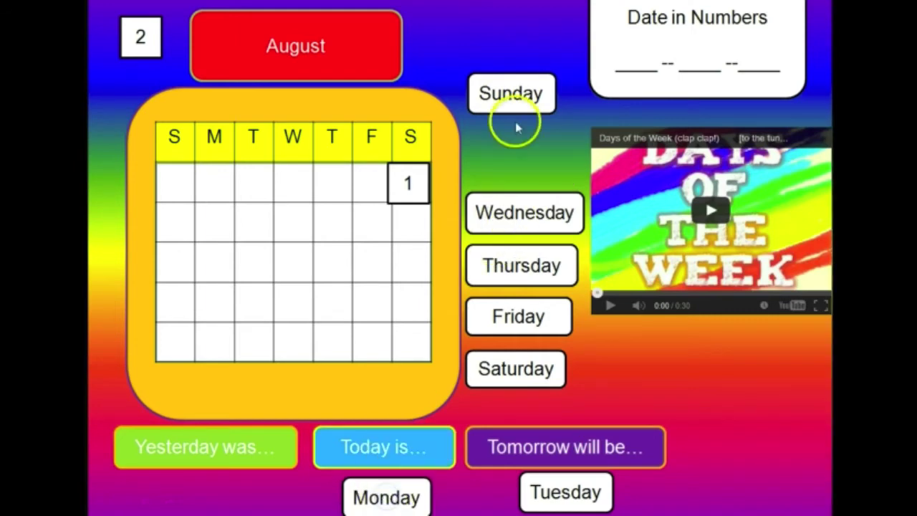
pyautogui.moveTo(512, 117); pyautogui.dragTo(182, 500)
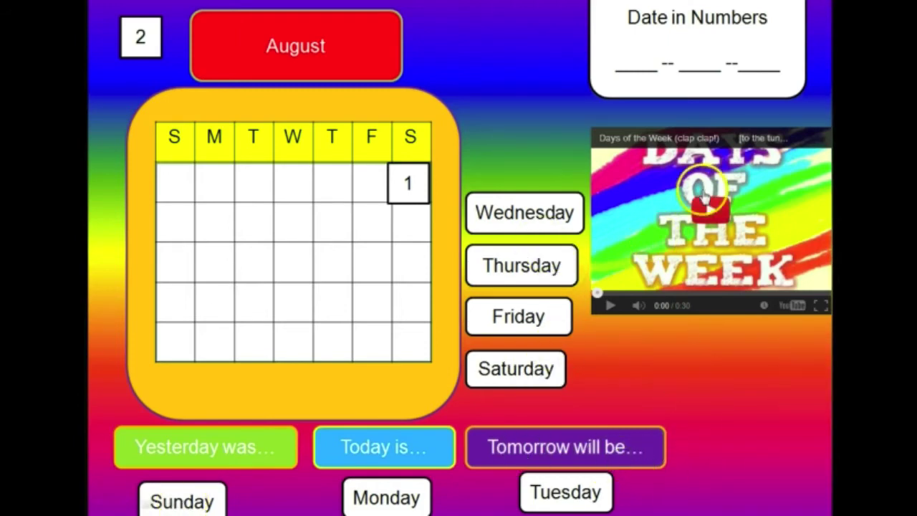
# Step: Play the embedded Days of the Week video briefly and pause it
pyautogui.click(706, 209)
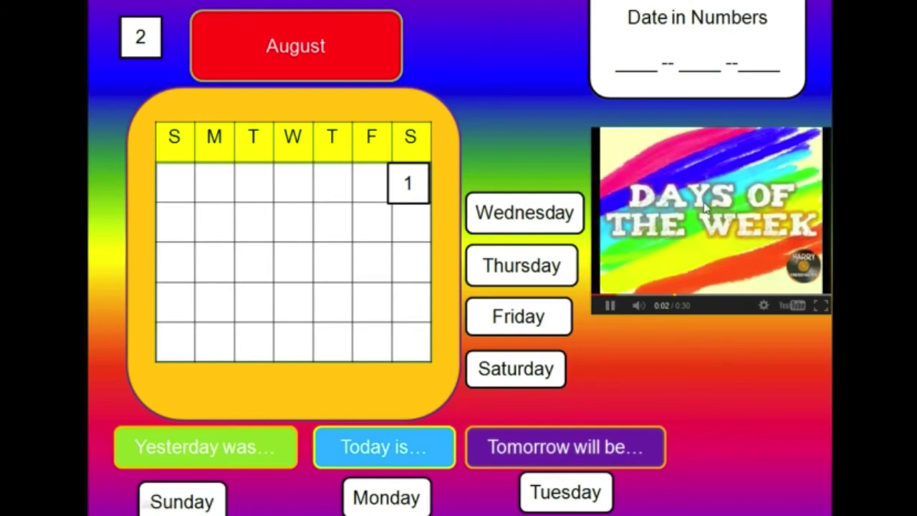
pyautogui.click(610, 306)
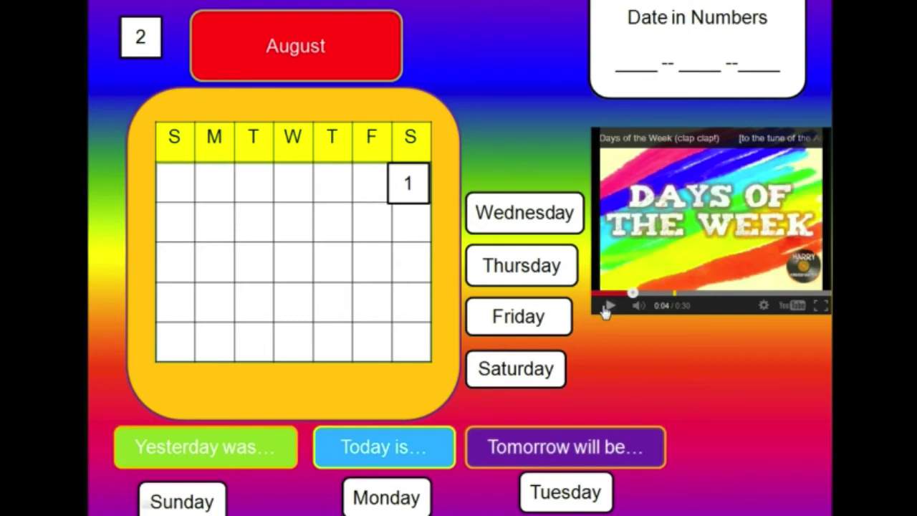
pyautogui.click(605, 307)
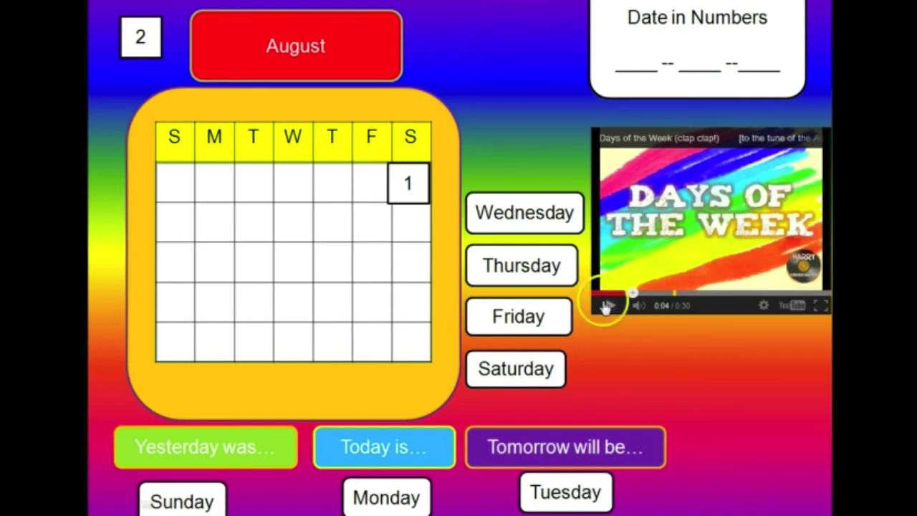
# Step: On the weather slide, move the snow cloud out of the white box to the pictures and rewind the weather song video
pyautogui.click(717, 463)
pyautogui.click(172, 108)
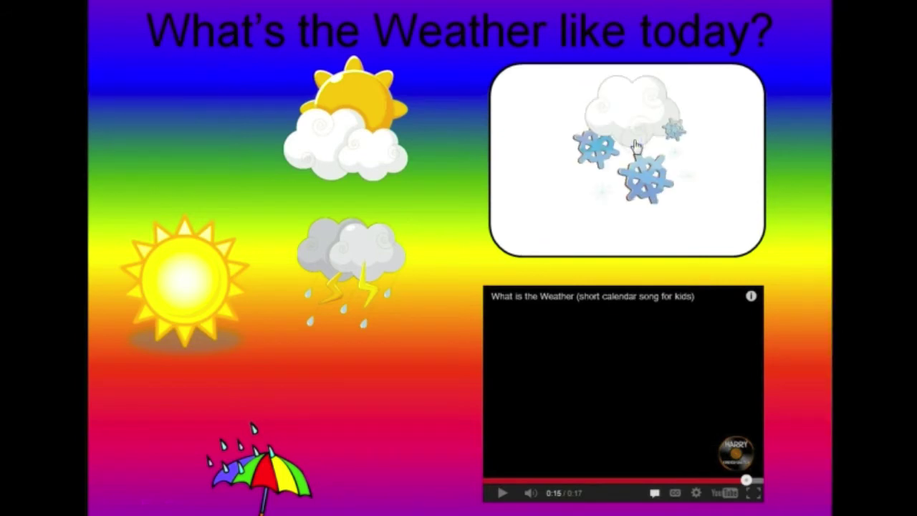
pyautogui.click(472, 307)
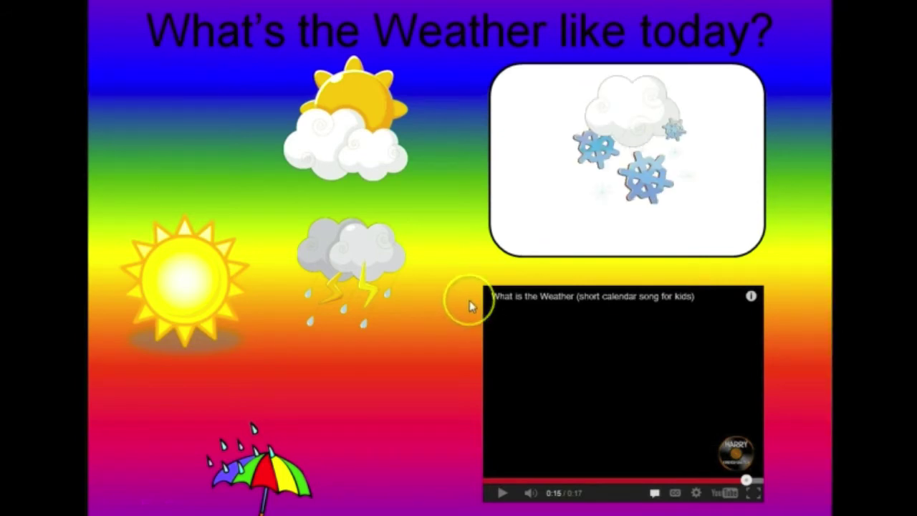
pyautogui.click(647, 164)
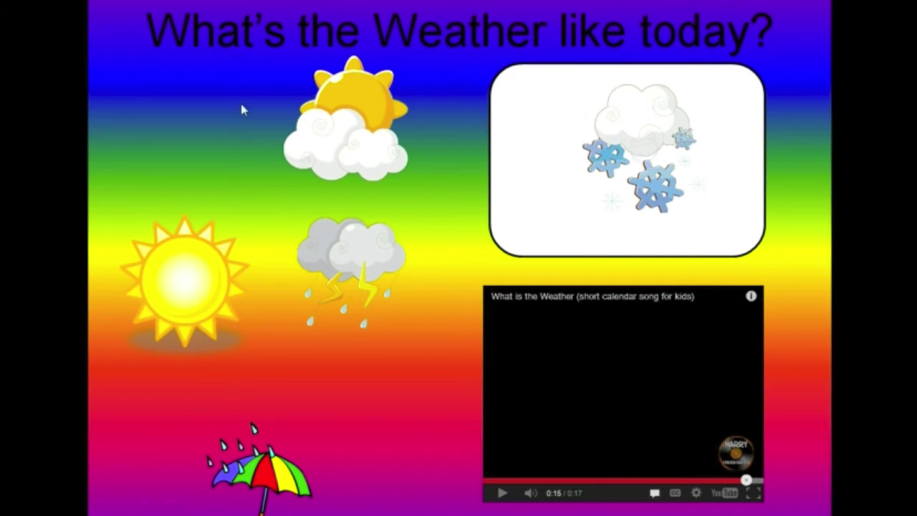
pyautogui.click(215, 132)
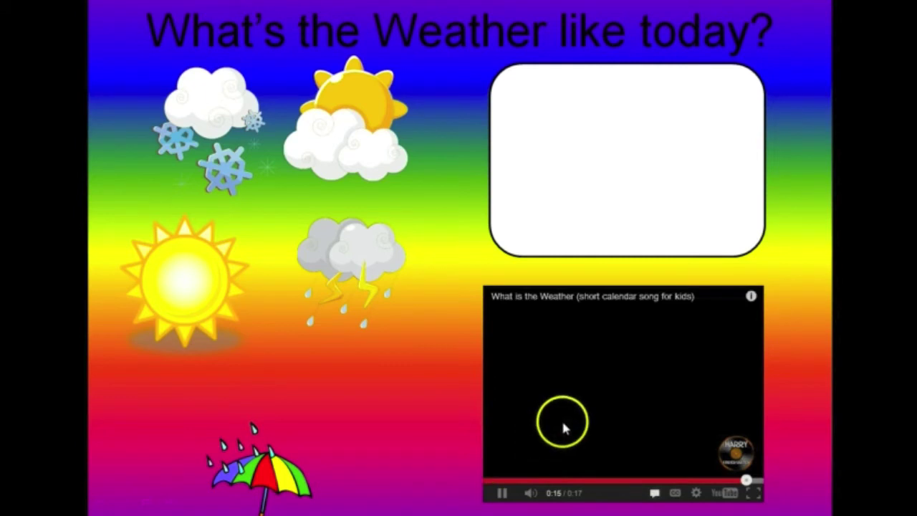
pyautogui.moveTo(748, 480); pyautogui.dragTo(408, 491)
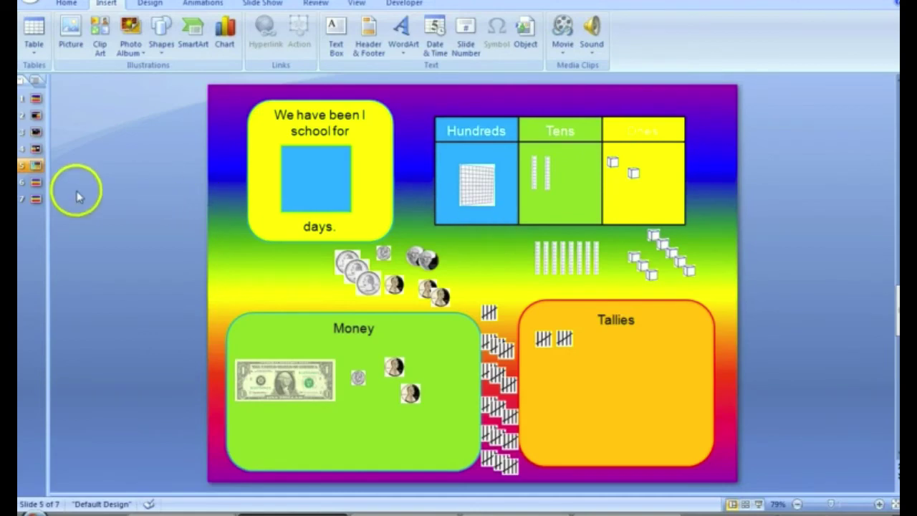
# Step: View the empty layouts of slides 6 and 7
pyautogui.click(30, 183)
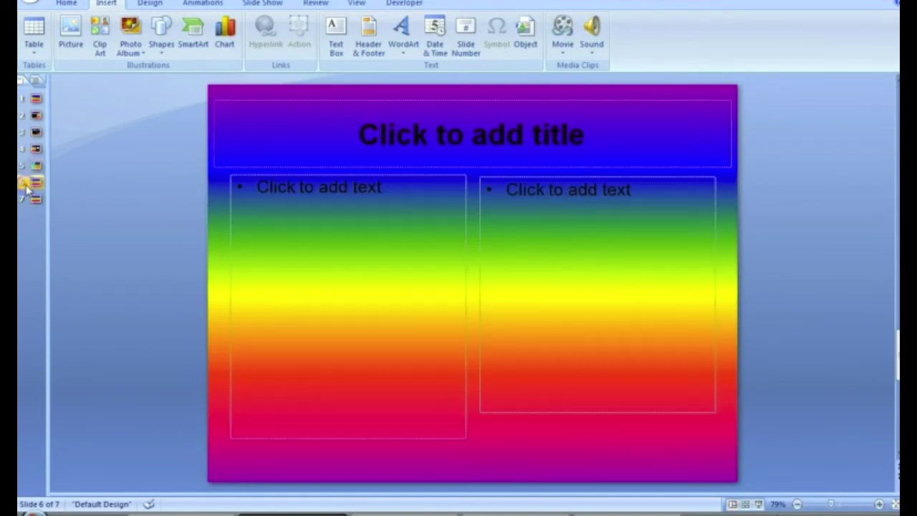
pyautogui.click(36, 204)
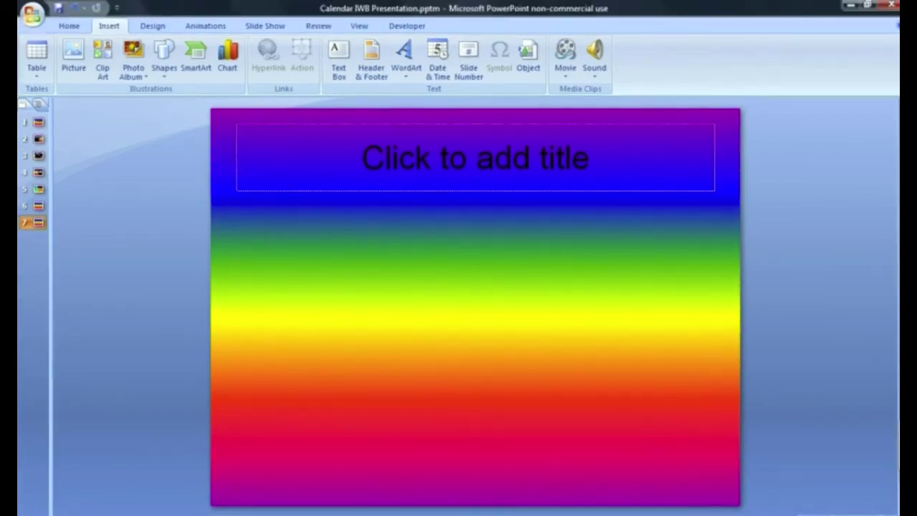
pyautogui.click(410, 7)
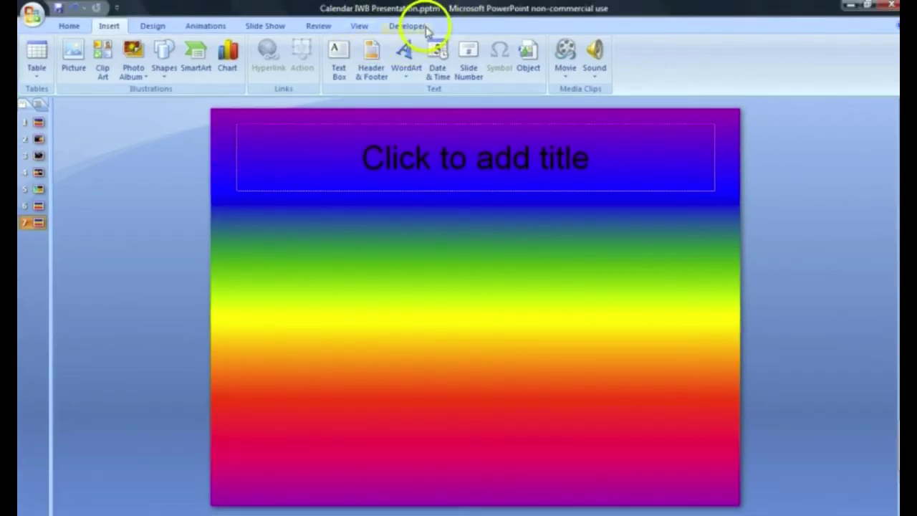
# Step: Check that Show Developer tab in the Ribbon is enabled in the PowerPoint options, and display the developer tools
pyautogui.click(32, 15)
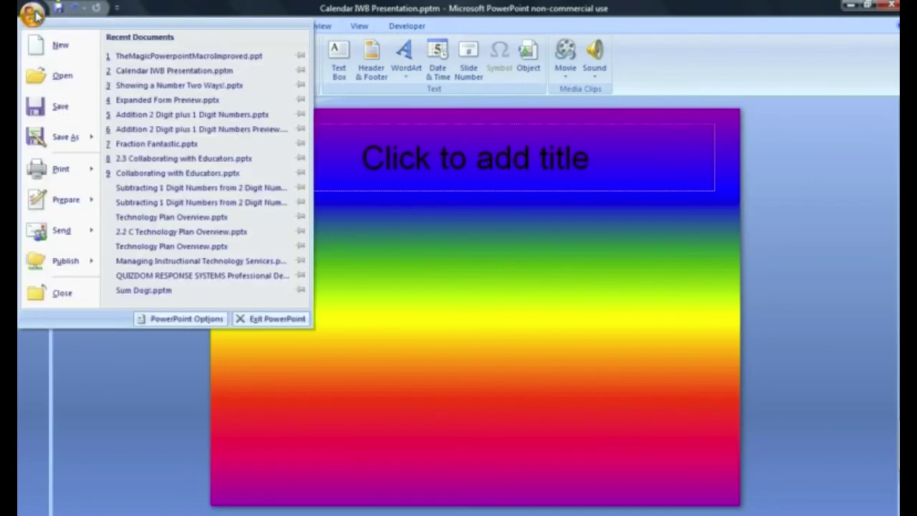
pyautogui.click(179, 319)
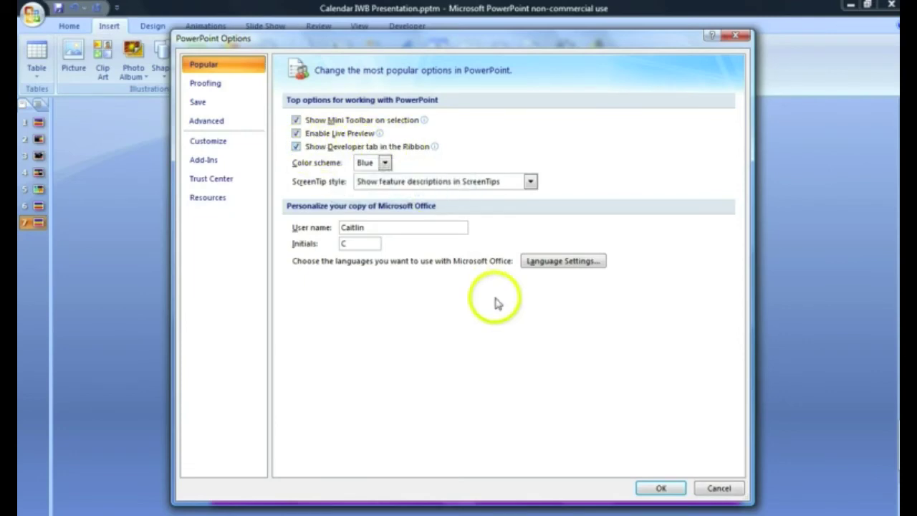
pyautogui.click(656, 490)
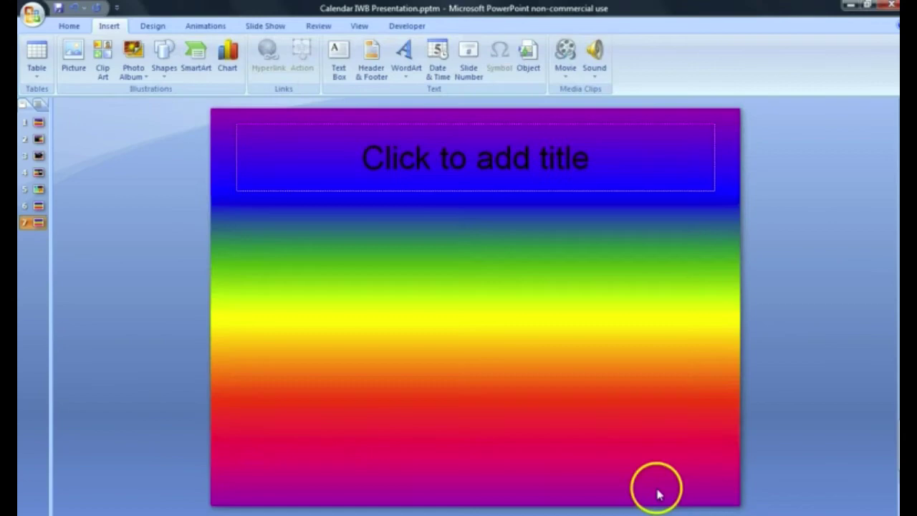
pyautogui.click(397, 26)
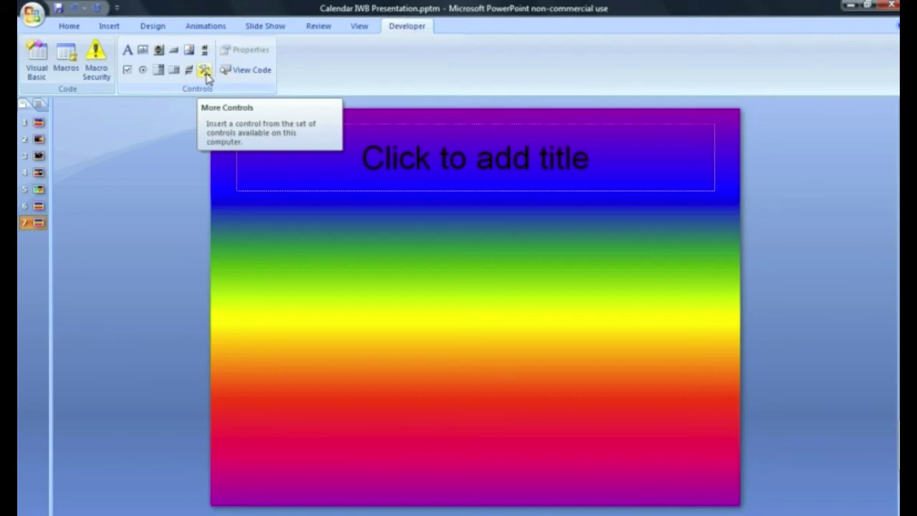
# Step: Insert a Shockwave Flash Object control about 380 wide and 306 high below the title placeholder on slide 7
pyautogui.click(205, 72)
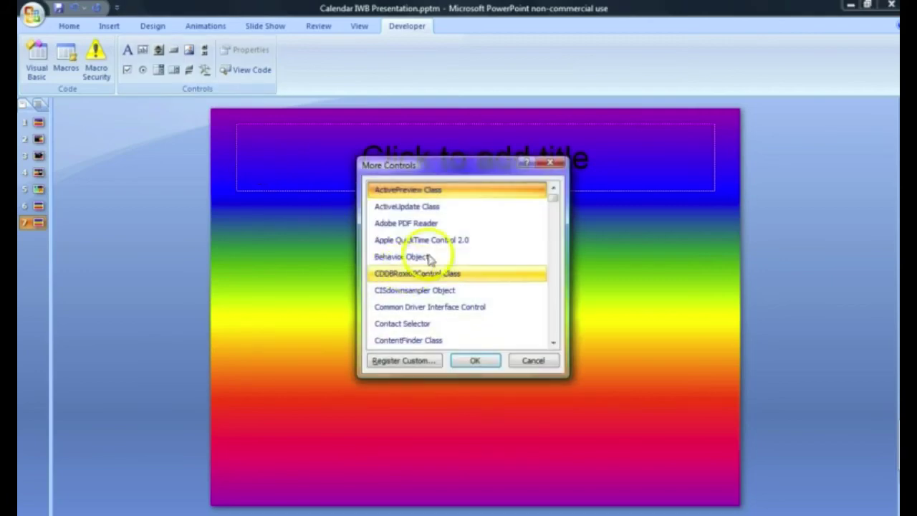
pyautogui.moveTo(556, 192); pyautogui.dragTo(552, 306)
pyautogui.click(453, 266)
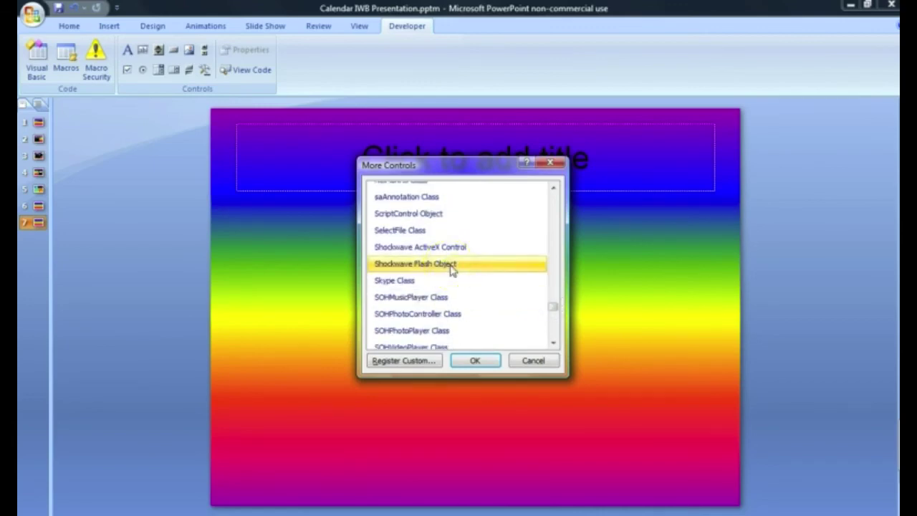
pyautogui.click(477, 360)
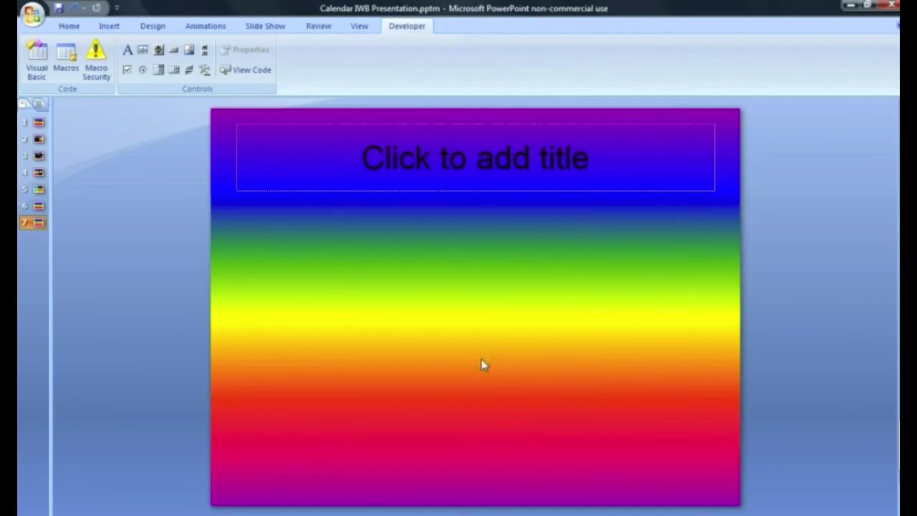
pyautogui.moveTo(251, 202)
pyautogui.mouseDown()
pyautogui.moveTo(500, 318)
pyautogui.moveTo(528, 429)
pyautogui.mouseUp()
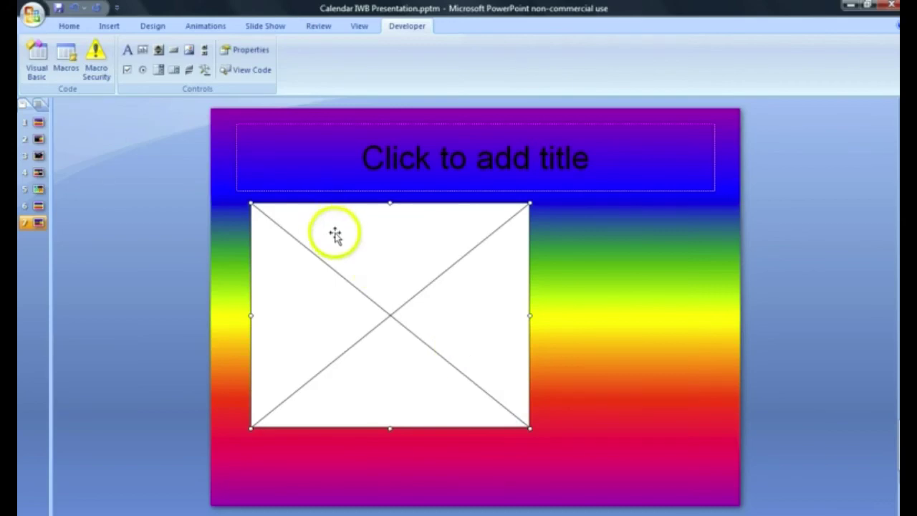
# Step: Copy the YouTube address of the Whatcha' Gonna' Do? (Count by 2's, 5's, 10's) video from the browser into the Flash object's Movie property
pyautogui.click(244, 49)
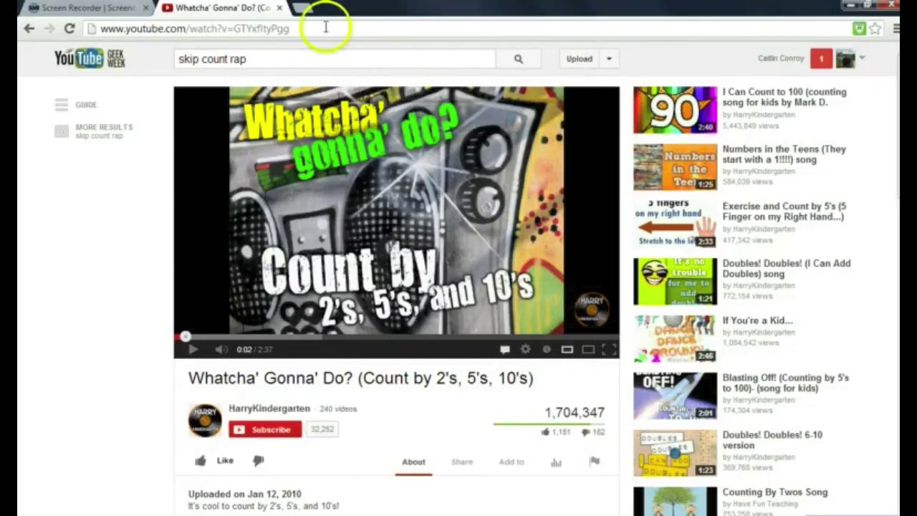
pyautogui.click(326, 27)
pyautogui.hotkey('ctrl', 'c')
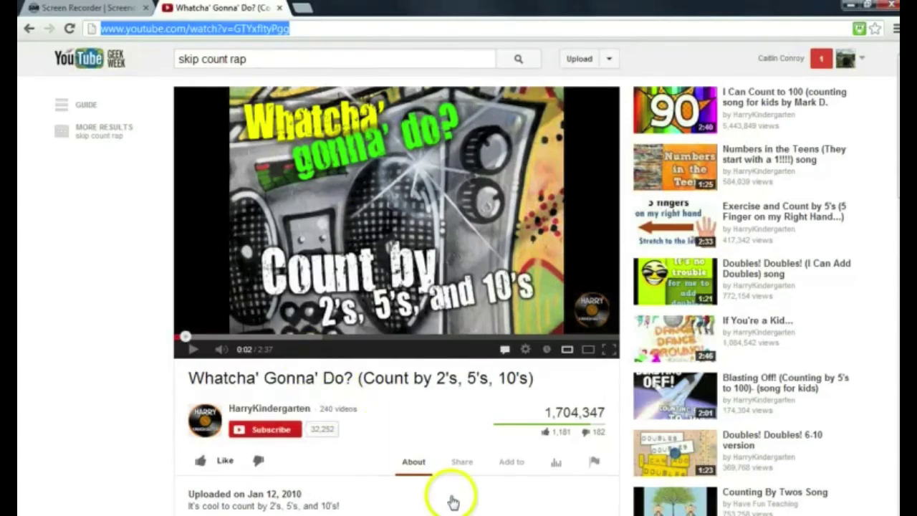
pyautogui.moveTo(519, 515)
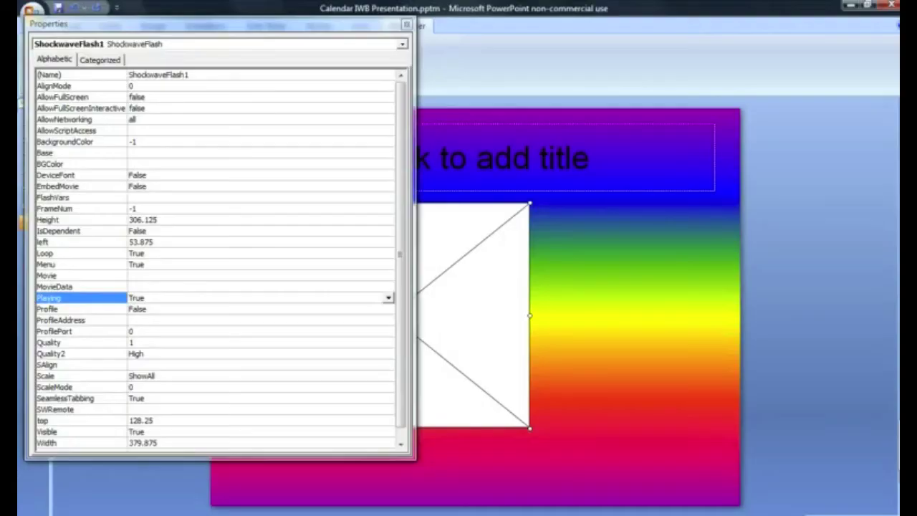
pyautogui.click(302, 495)
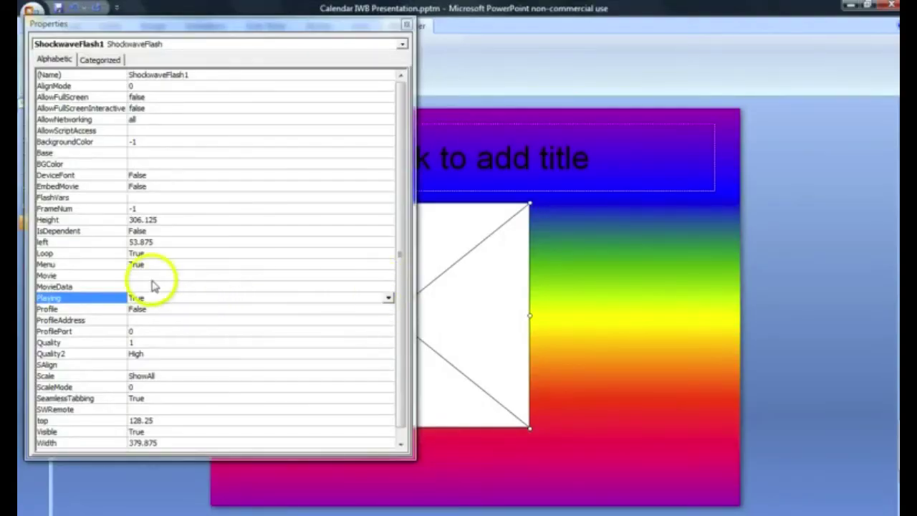
pyautogui.click(145, 274)
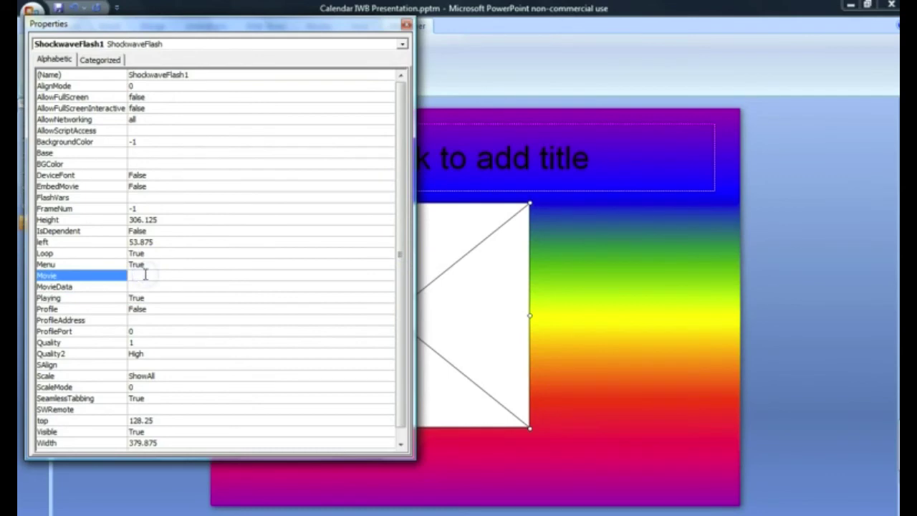
pyautogui.hotkey('ctrl', 'v')
# Step: Convert the Movie address to its embeddable form by replacing "watch?v=" with "v/" before the video ID
pyautogui.click(242, 275)
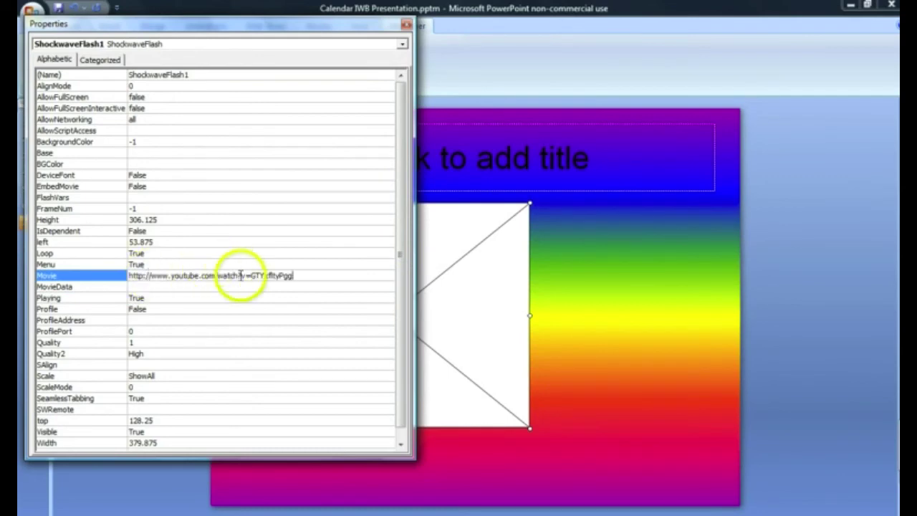
pyautogui.moveTo(242, 276); pyautogui.dragTo(216, 276)
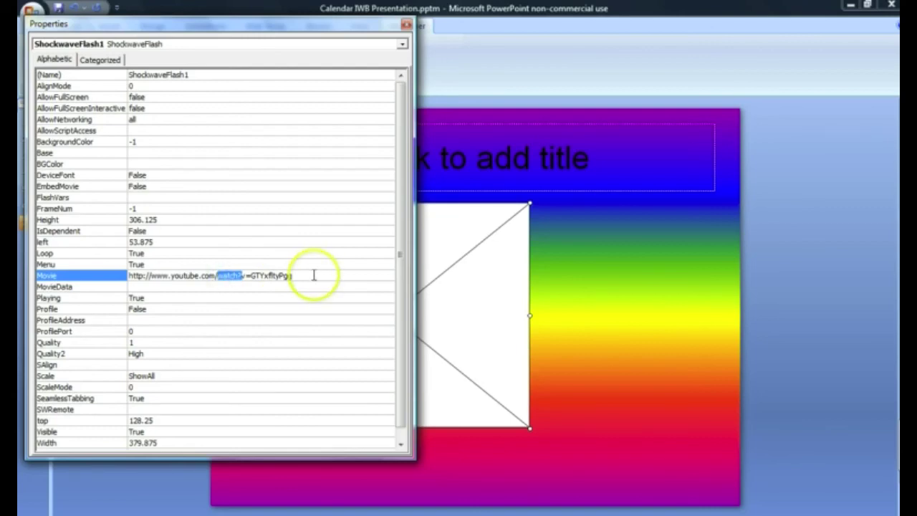
pyautogui.press('Delete')
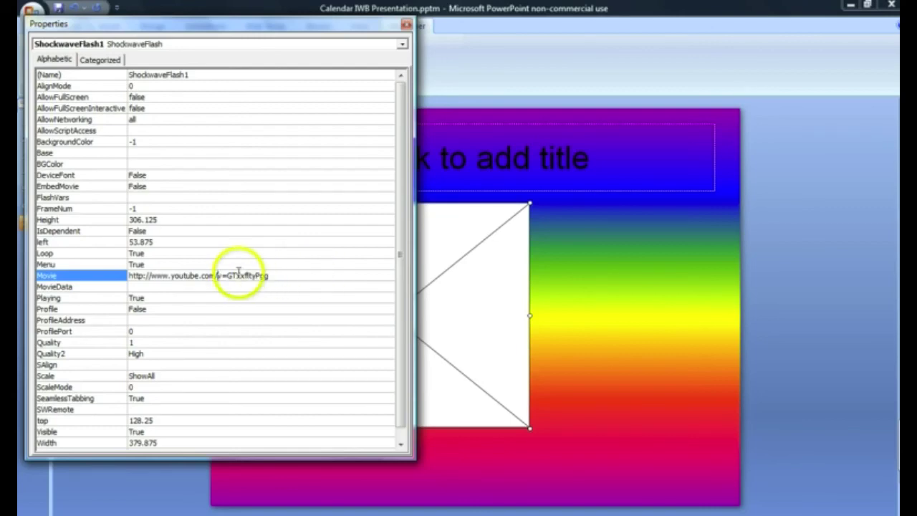
pyautogui.click(226, 275)
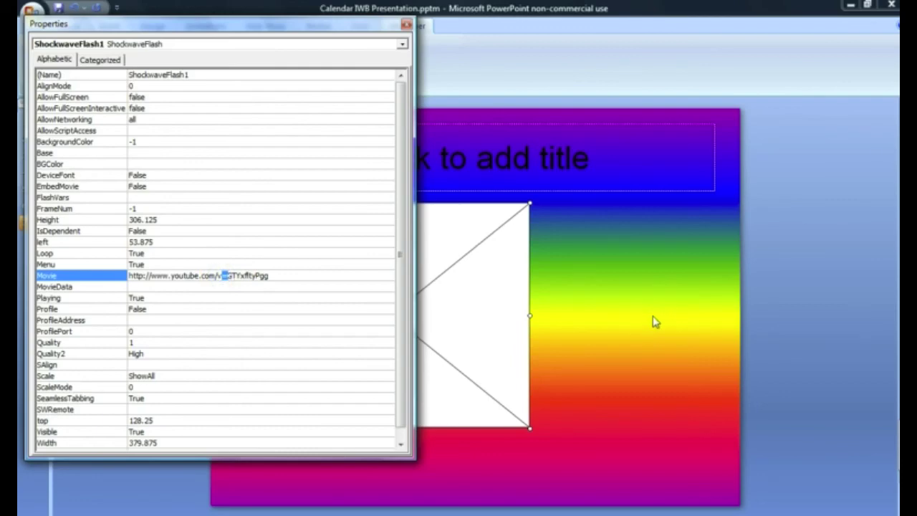
pyautogui.write('/')
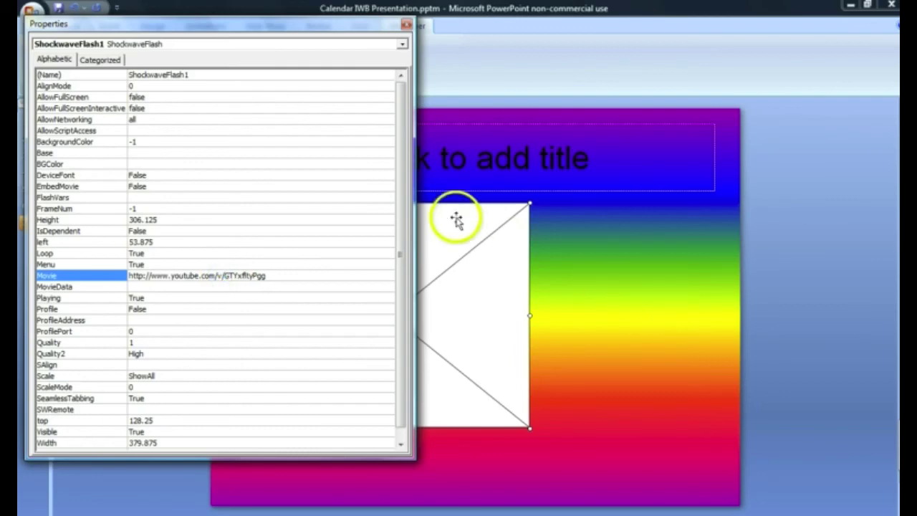
# Step: Set the Flash object's Loop and Playing properties to False and close its properties
pyautogui.click(146, 254)
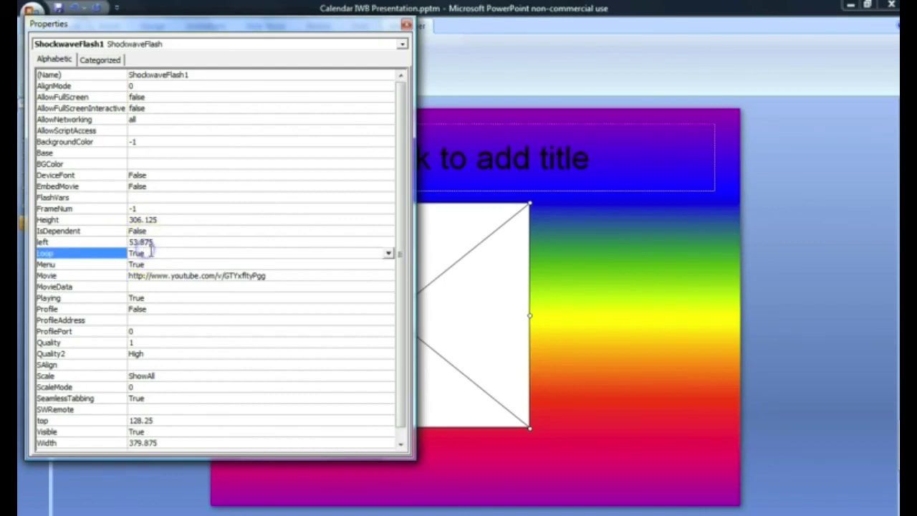
pyautogui.click(385, 257)
pyautogui.click(387, 255)
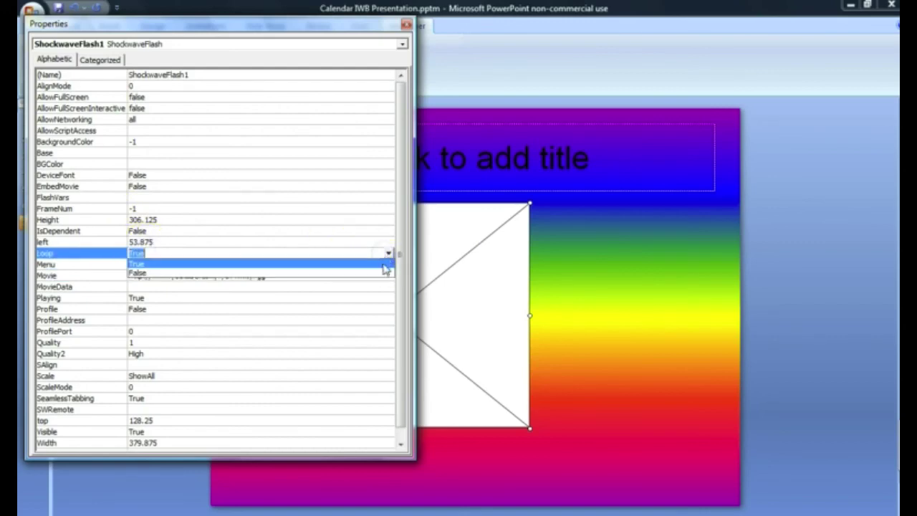
pyautogui.click(384, 273)
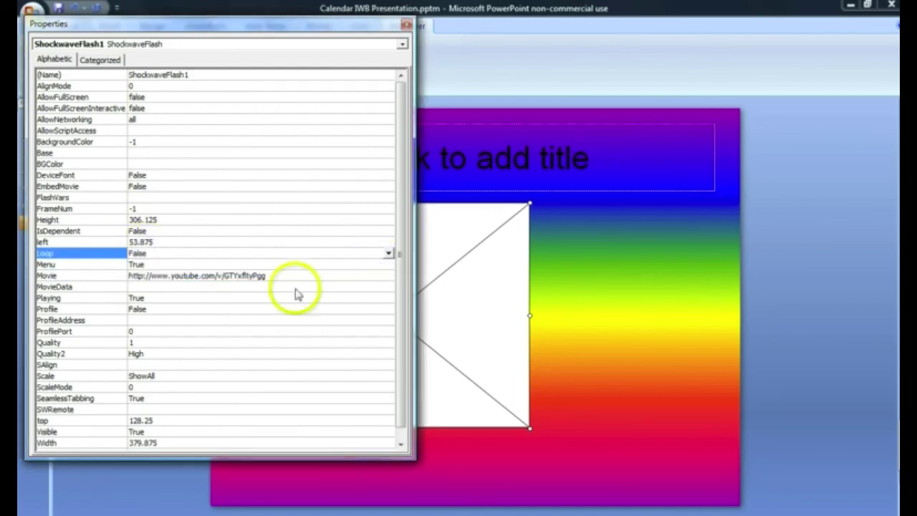
pyautogui.click(142, 300)
pyautogui.click(391, 296)
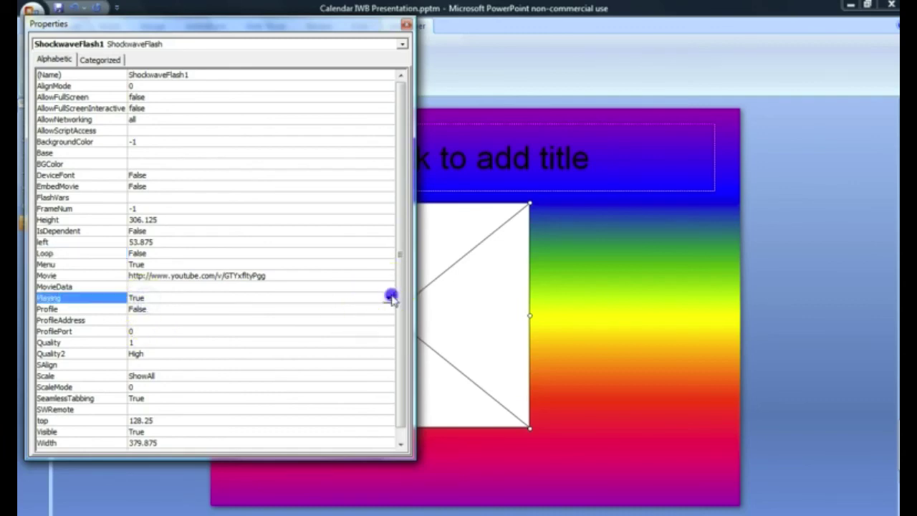
pyautogui.click(388, 320)
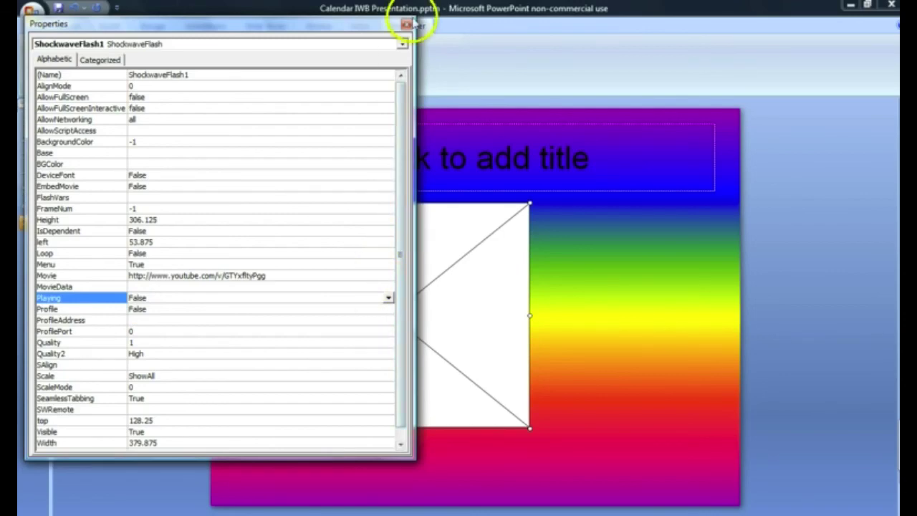
pyautogui.click(407, 26)
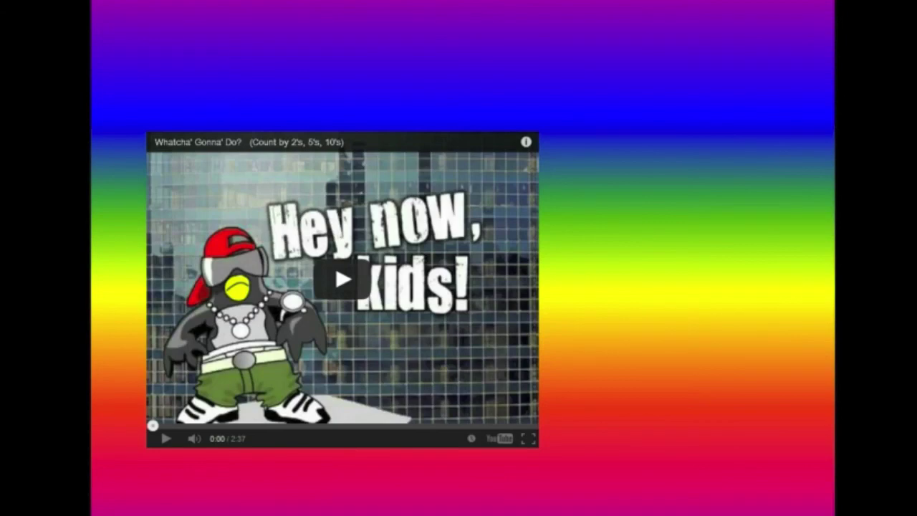
# Step: Play the embedded Whatcha' Gonna' Do? video in the slide show
pyautogui.click(340, 278)
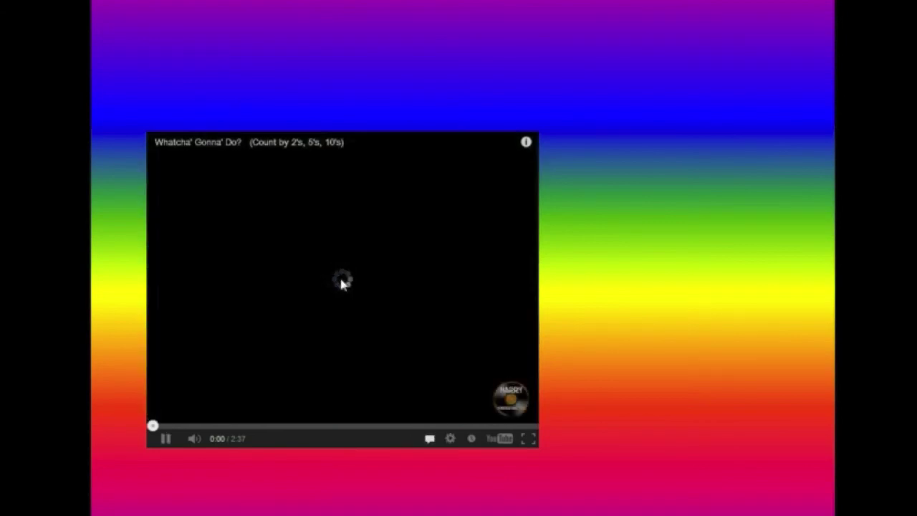